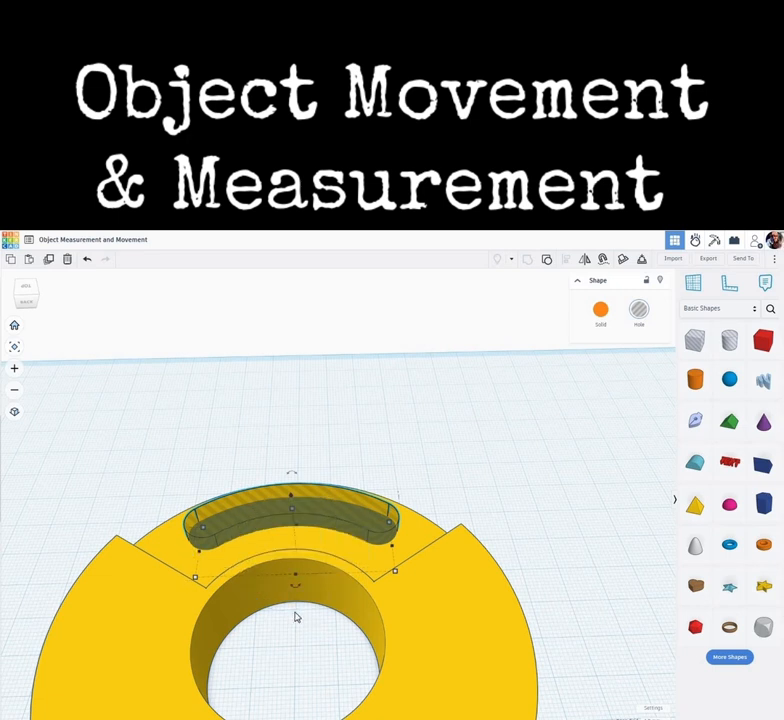
Nudge the curved hole shape inward across the ring's recessed section, toward the centre opening.
scroll(284, 615, "up", 2)
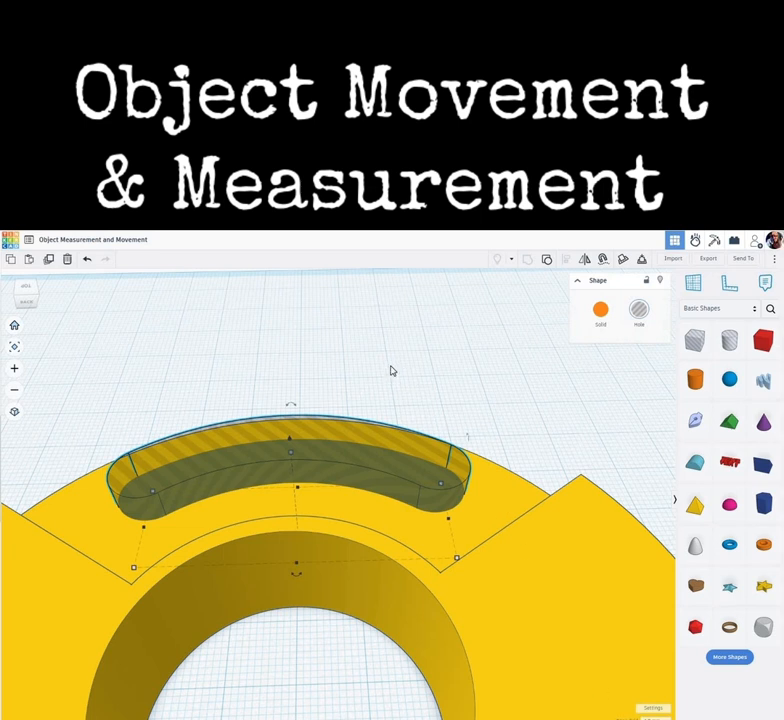
key("Down")
key("Down")
key("Down")
key("Down")
key("Down")
key("Down")
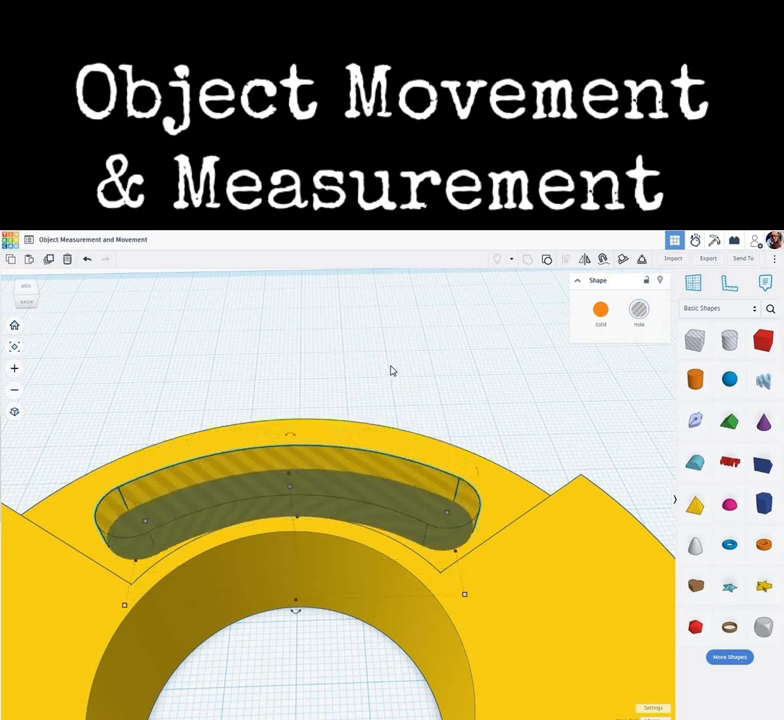
key("Down")
key("Down")
key("Down")
key("Down")
key("Down")
key("Down")
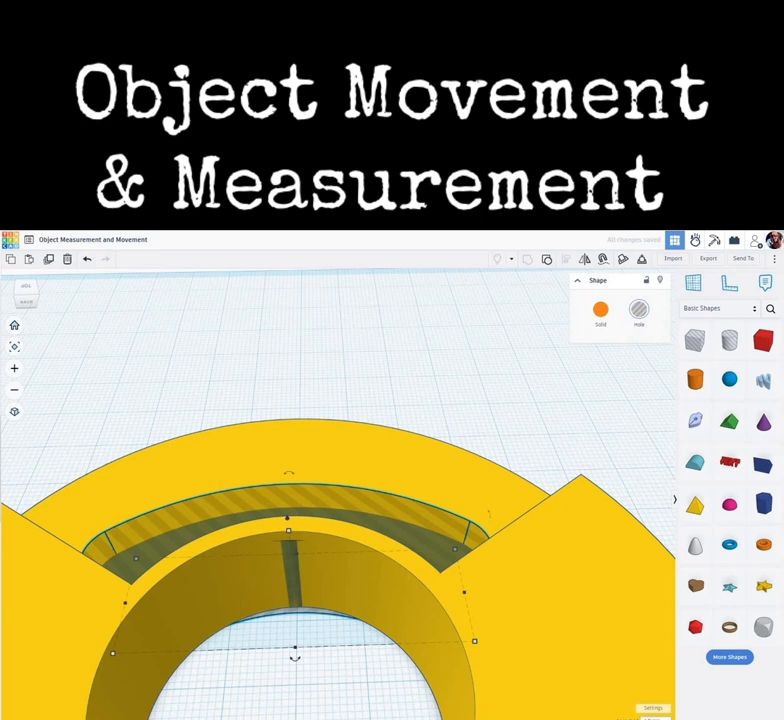
Turn the snap grid off.
left_click(655, 716)
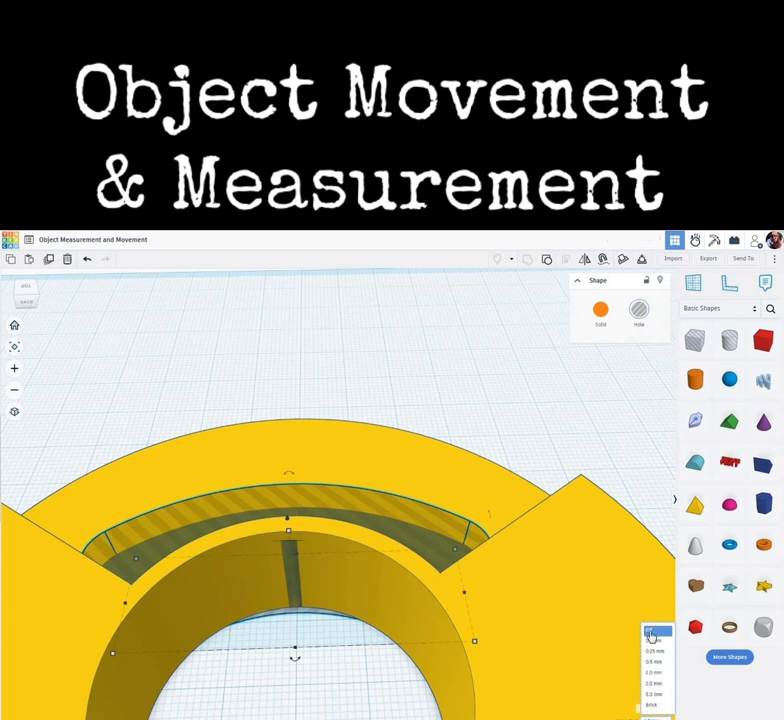
left_click(651, 634)
scroll(270, 572, "up", 2)
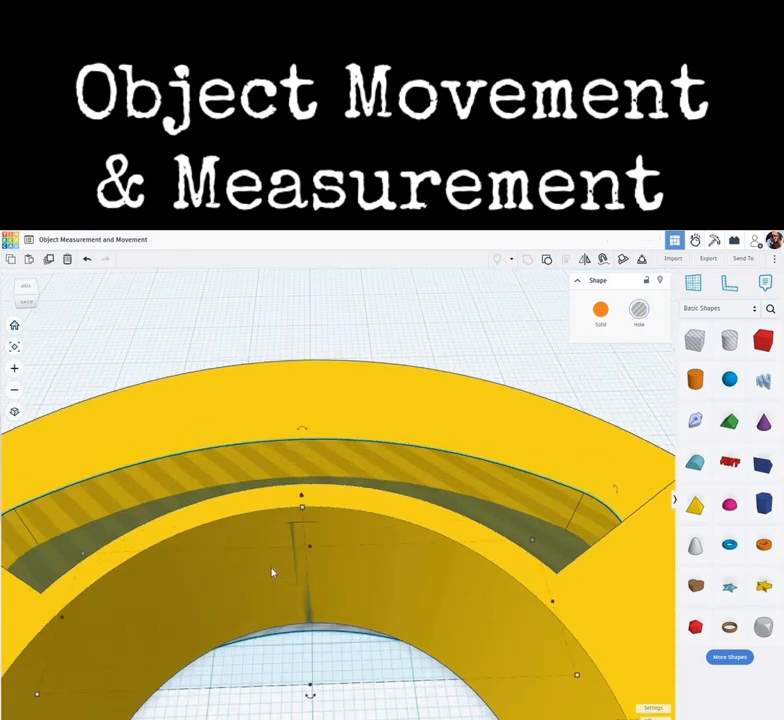
scroll(293, 590, "down", 1)
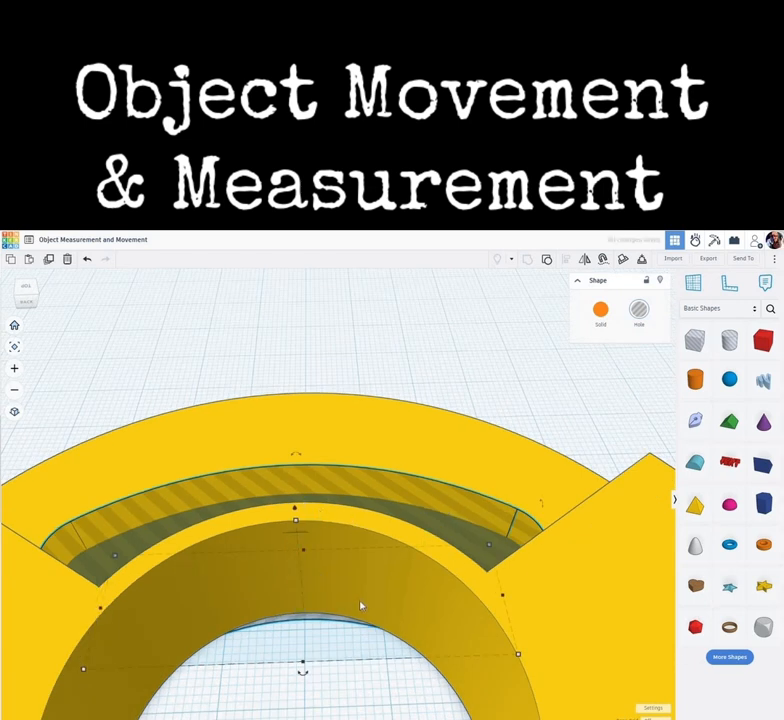
right_click_drag(572, 638, 583, 662)
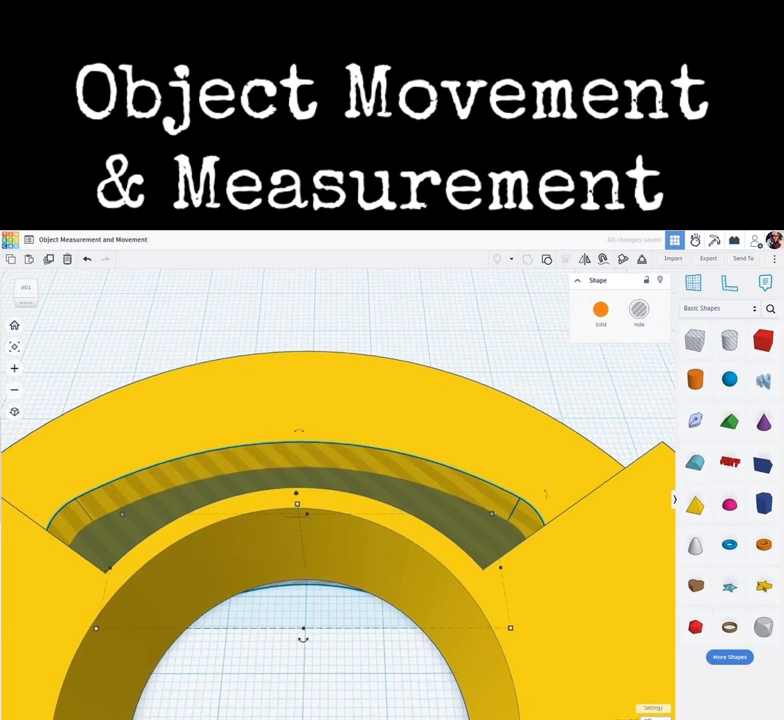
Set the snap grid to 1.0 mm and nudge the curved hole shape outward to the ring's outer edge.
left_click(656, 716)
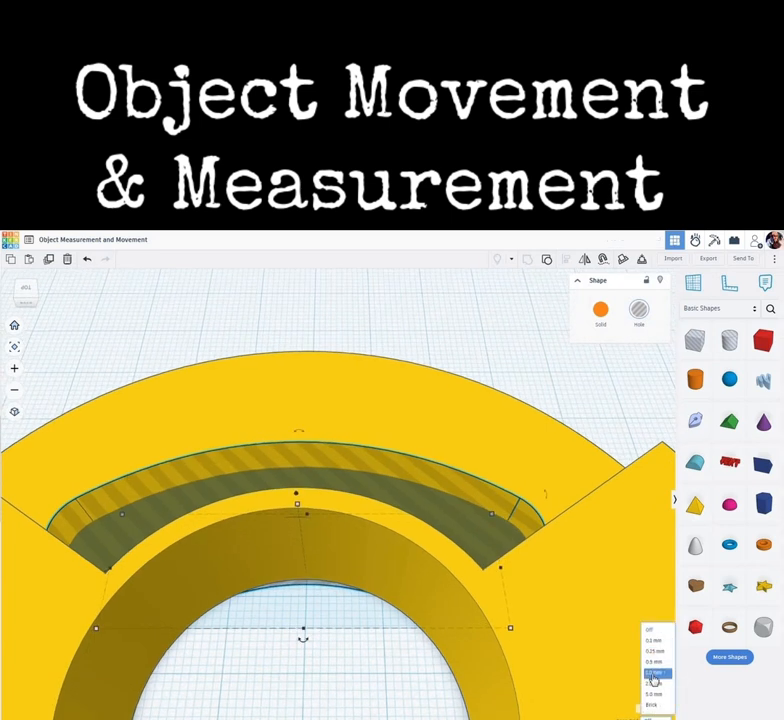
left_click(339, 662)
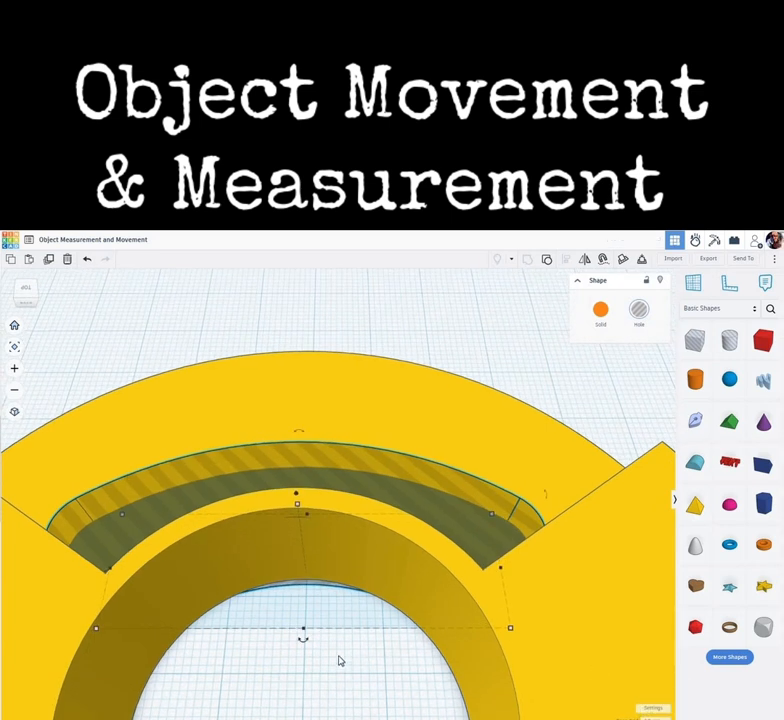
key("Up")
key("Up")
key("Up")
key("Up")
key("Up")
key("Up")
key("Up")
key("Up")
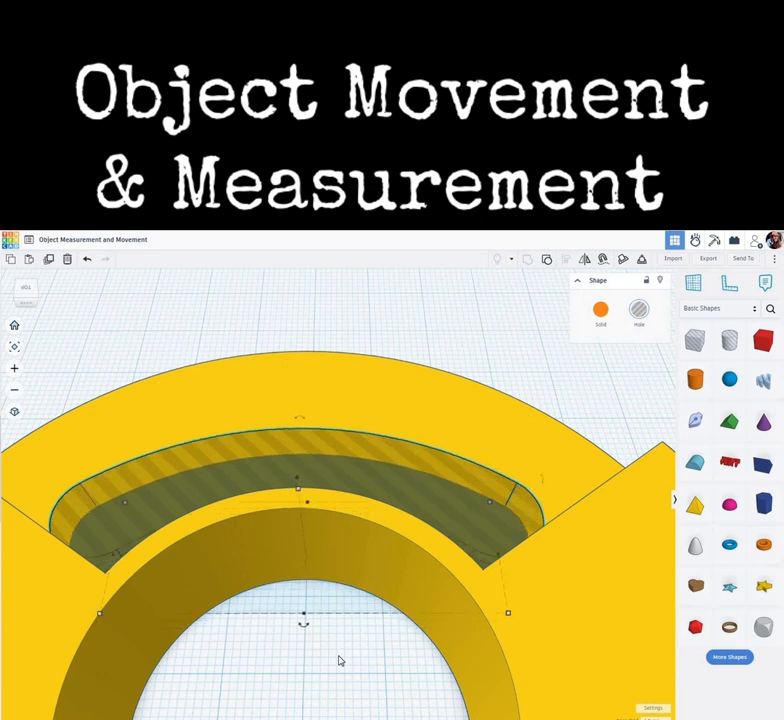
key("Up")
key("Up")
key("Up")
key("Up")
key("Up")
key("Up")
key("Up")
key("Up")
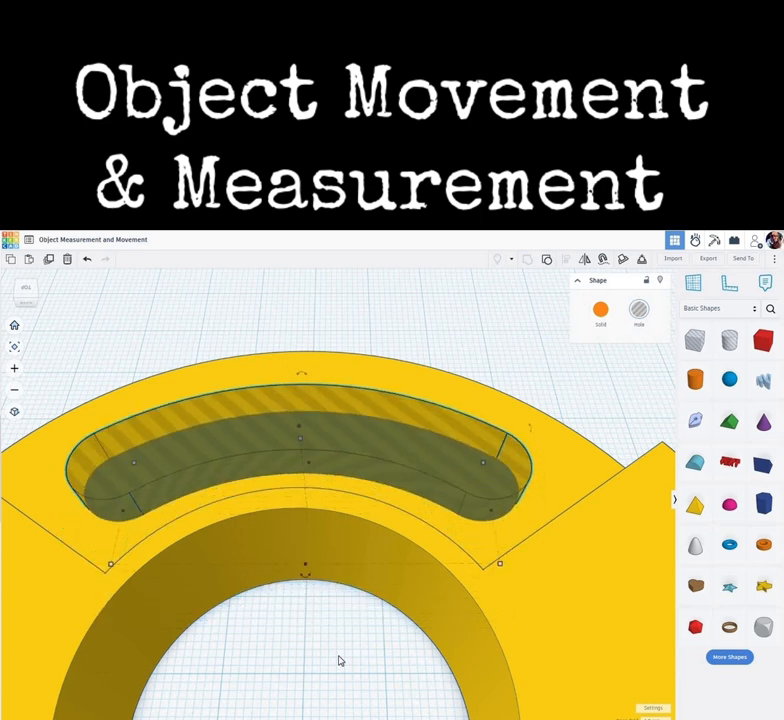
key("Up")
key("Up")
key("Up")
key("Up")
key("Up")
key("Up")
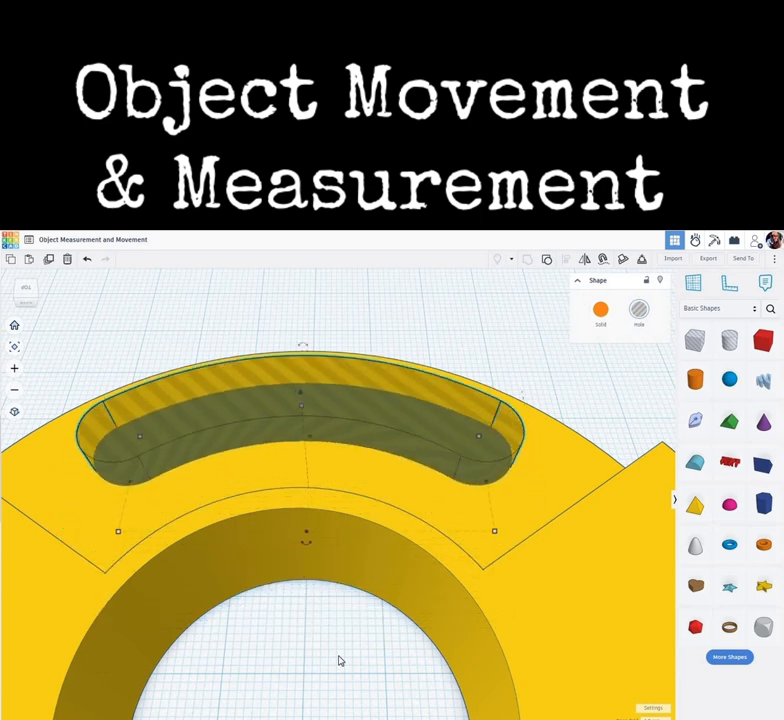
key("Up")
key("Up")
key("Up")
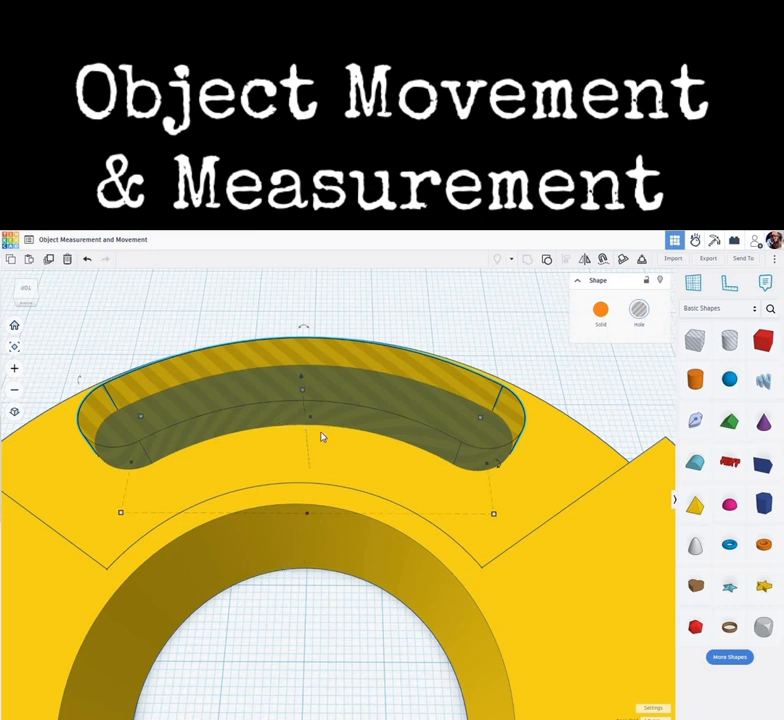
Nudge the curved hole shape farther outward until most of it lies beyond the ring's outer edge.
scroll(324, 448, "down", 2)
scroll(324, 448, "down", 2)
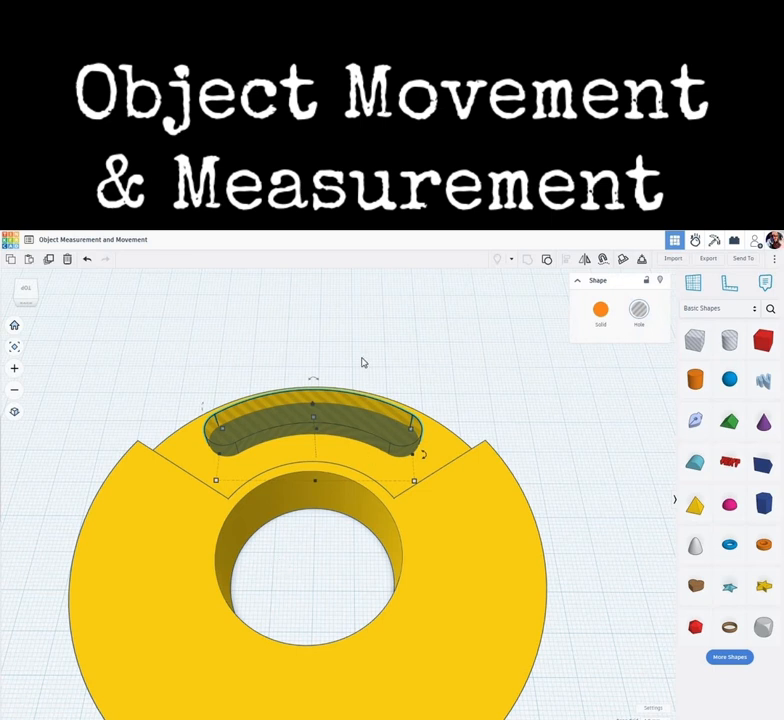
left_click(324, 411)
key("Up")
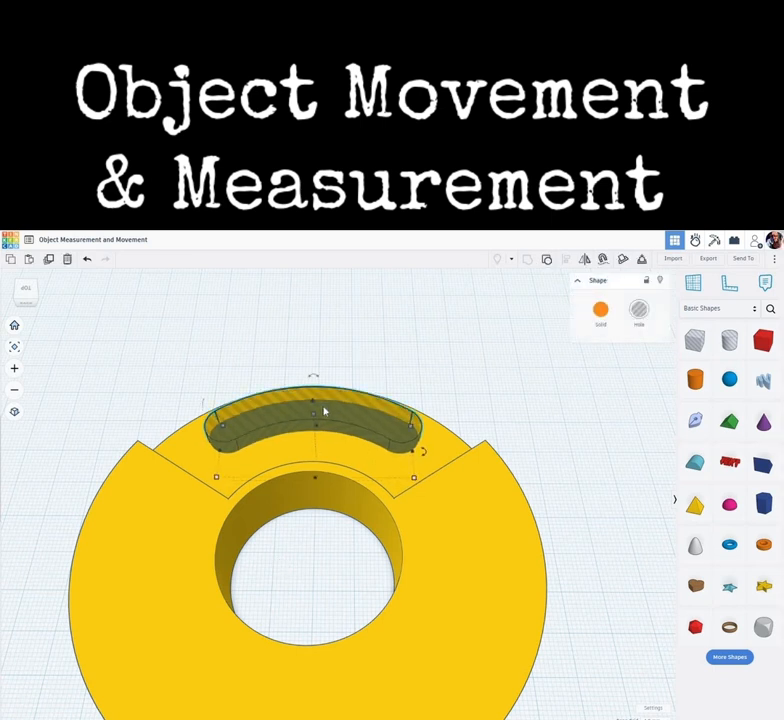
key("Up")
key("Up")
key("Up")
key("Up")
key("Up")
key("Up")
key("Up")
key("Up")
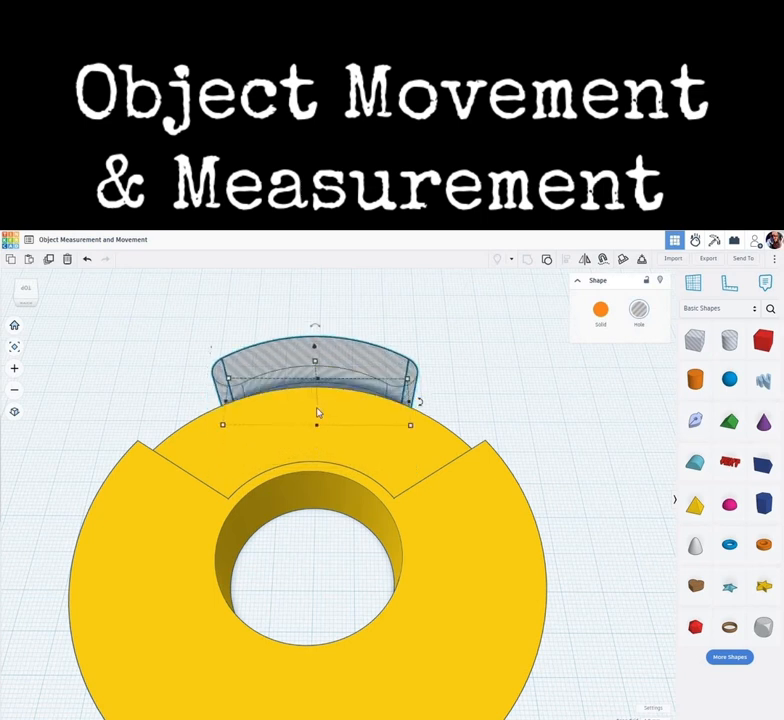
Place a solid box on the workplane beside the ring and set its width to 1 mm.
scroll(317, 560, "down", 2)
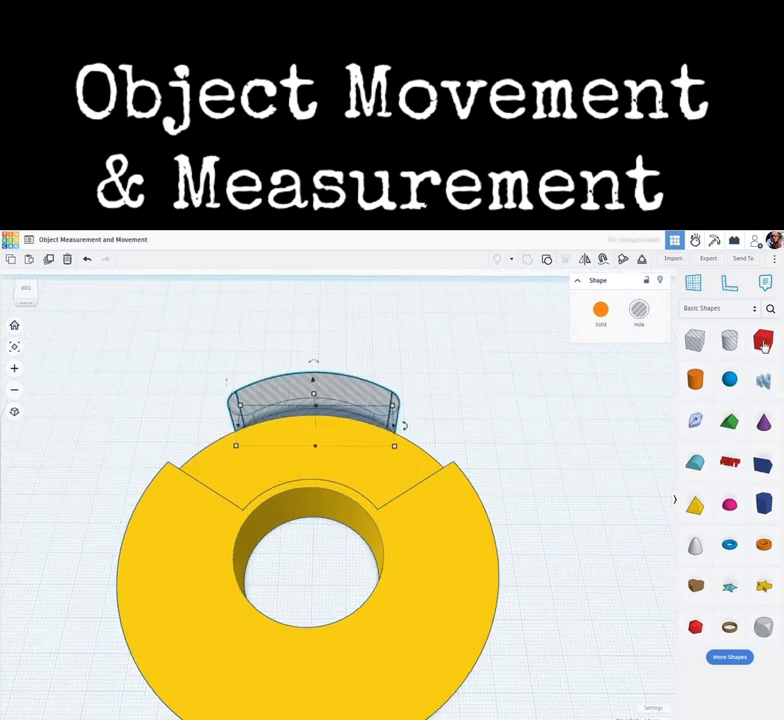
left_click_drag(763, 340, 525, 418)
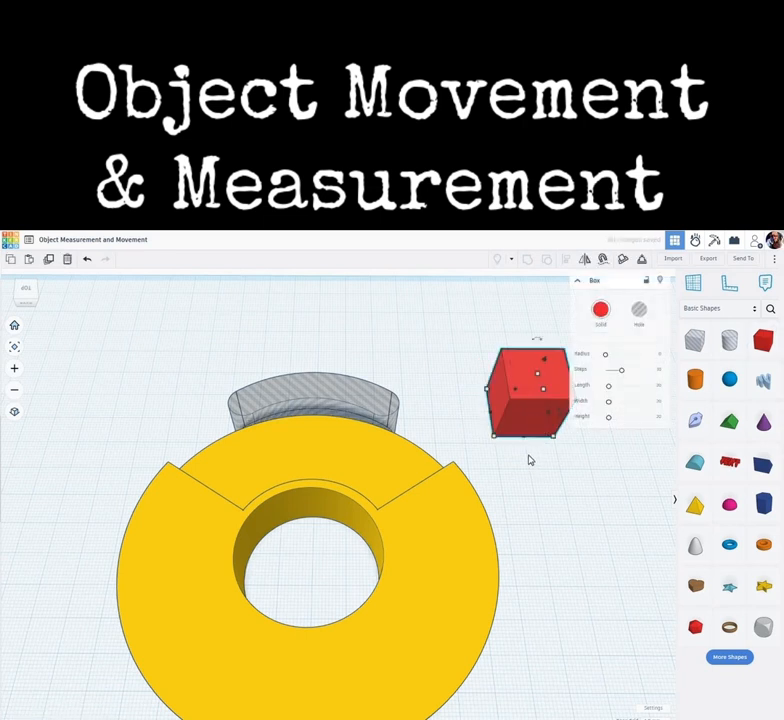
left_click(495, 437)
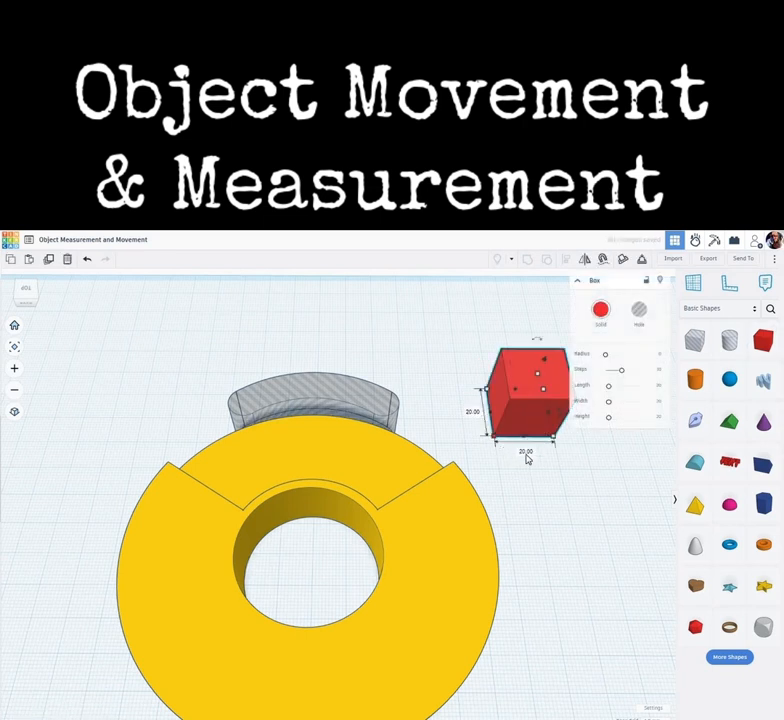
left_click(526, 452)
type("1")
key("Return")
Raise the thin box's height to 27 mm and set its length to 15 mm.
left_click_drag(553, 398, 503, 388)
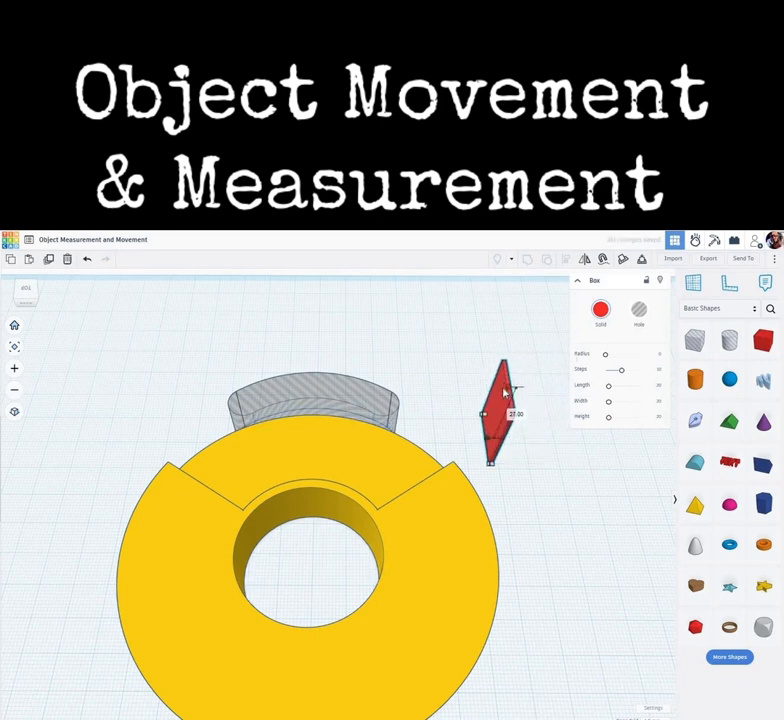
left_click(491, 466)
left_click(507, 439)
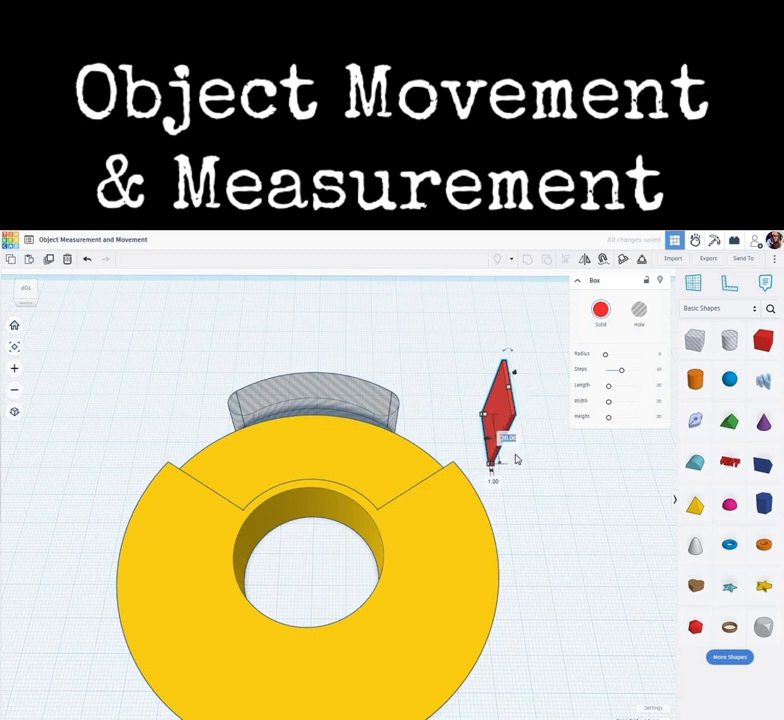
type("15")
key("Return")
Move the thin box onto the recessed section at the ring's centre opening and centre-align it side to side with the ring.
left_click_drag(502, 399, 303, 480)
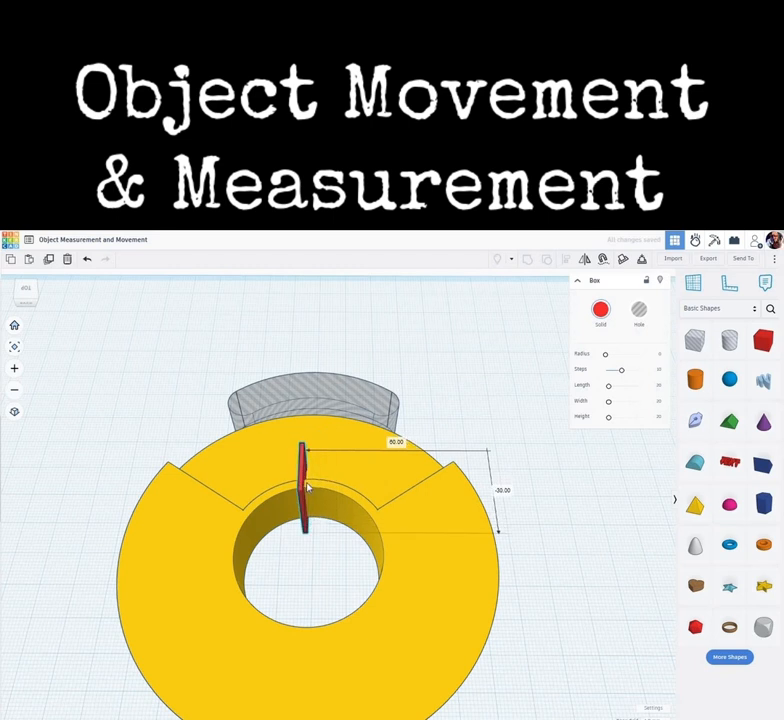
left_click(297, 551)
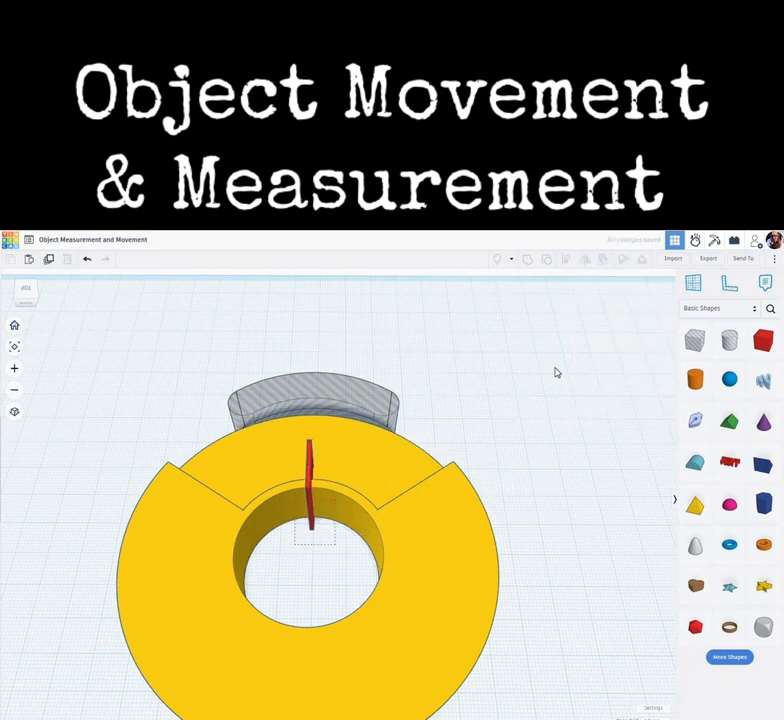
key("ctrl+a")
left_click(566, 263)
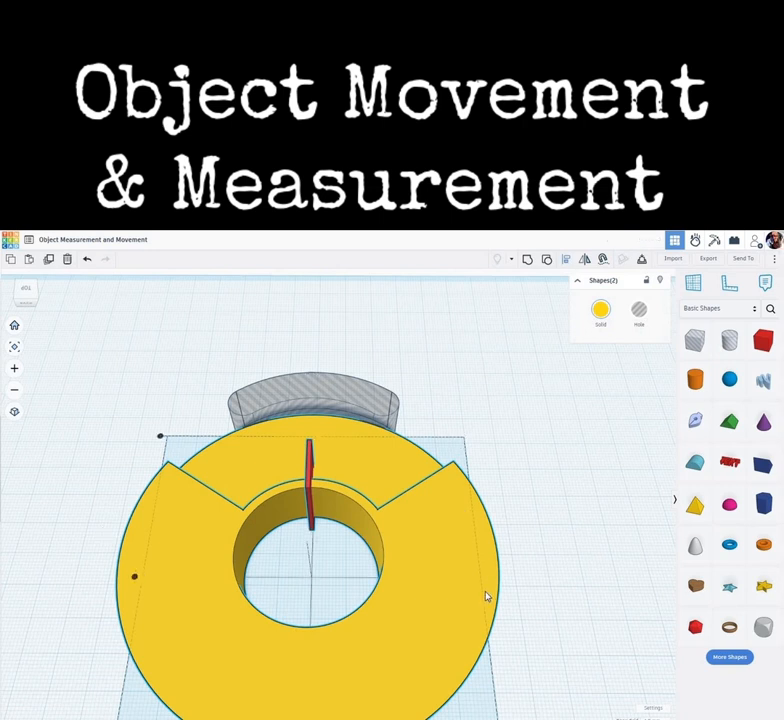
middle_click_drag(411, 714, 405, 647)
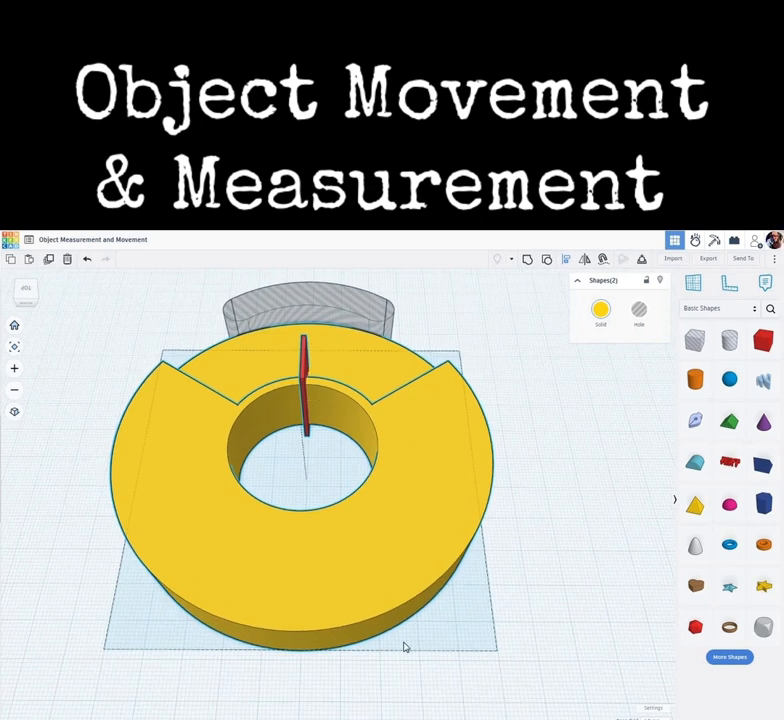
left_click(301, 661)
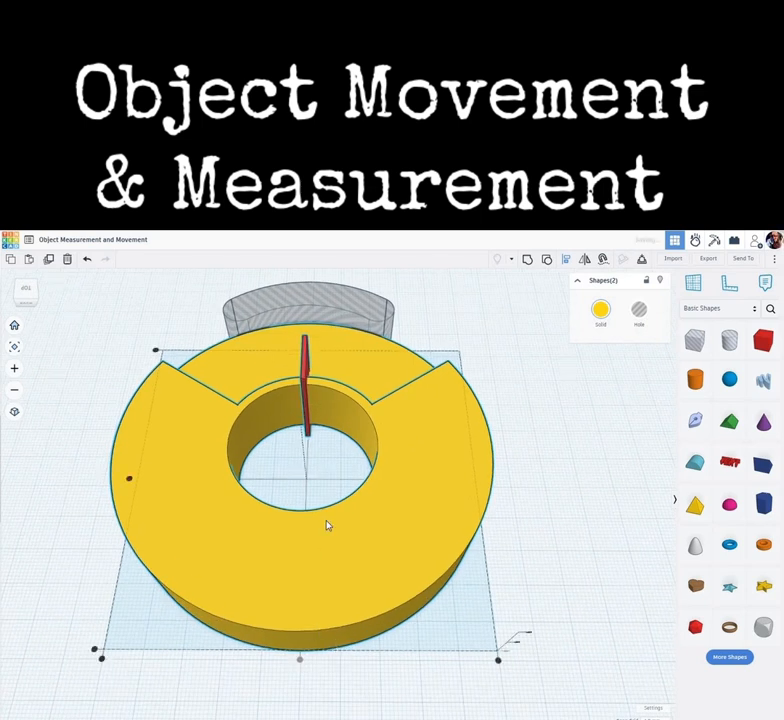
Nudge the thin box outward in grid steps until its end meets the wall of the ring's centre opening.
scroll(328, 475, "up", 5)
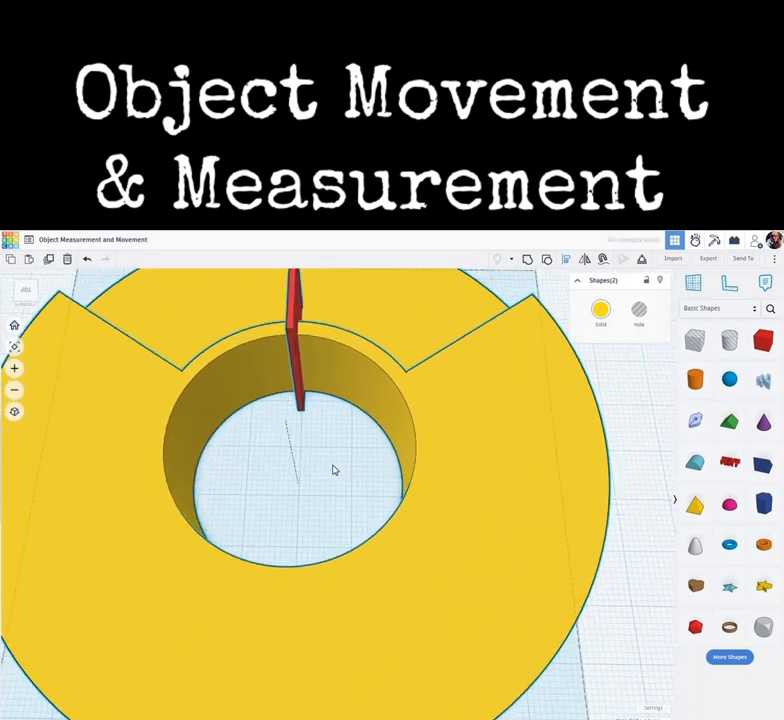
left_click(296, 390)
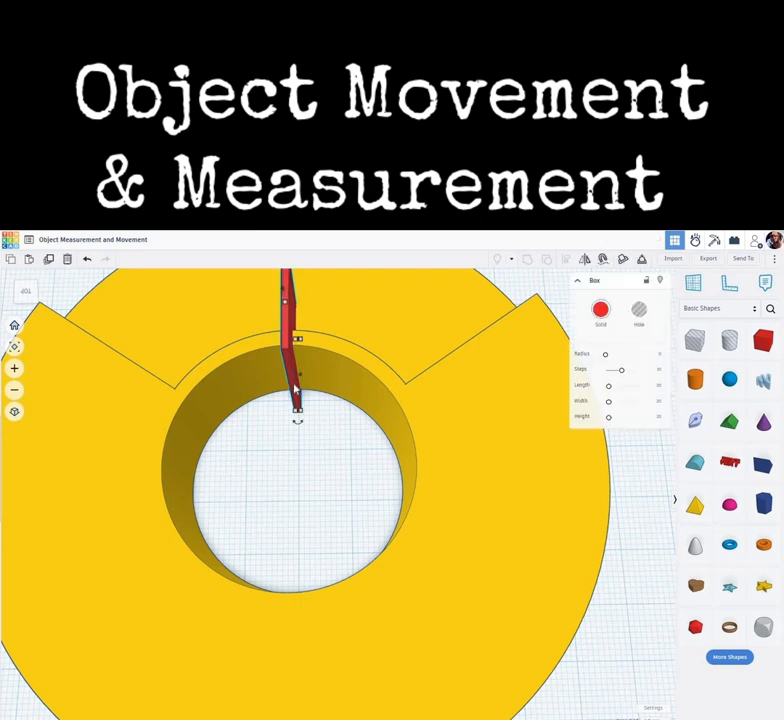
key("Up")
key("Up")
key("Up")
key("Up")
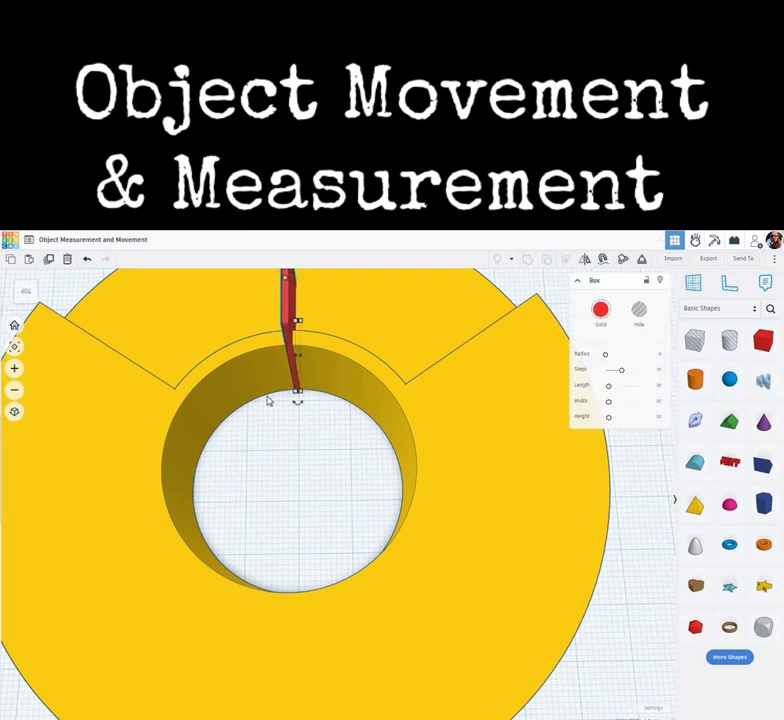
Turn the snap grid off and fine-nudge the thin box outward so its end sits flush with the centre opening's wall.
scroll(296, 407, "up", 3)
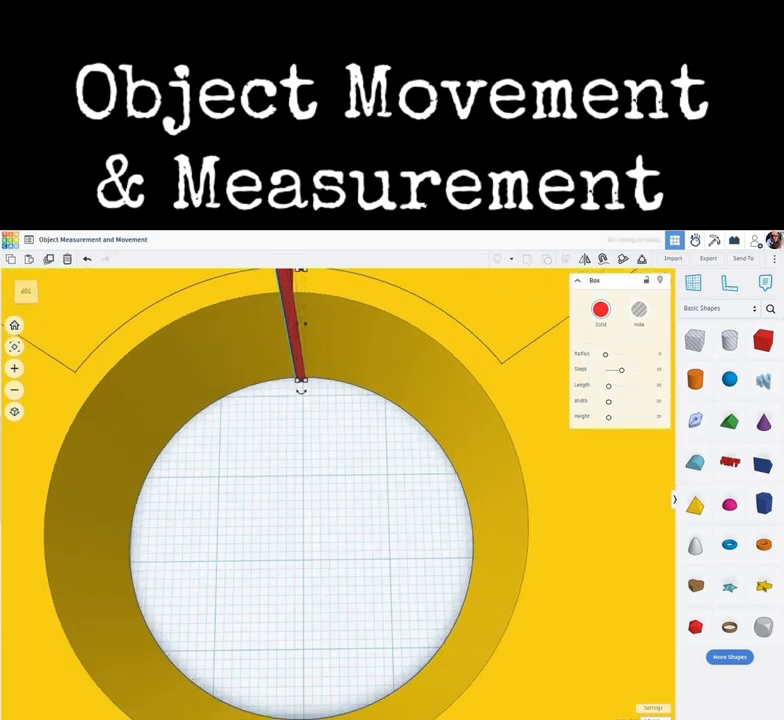
left_click(655, 718)
left_click(649, 630)
middle_click_drag(387, 480, 415, 577)
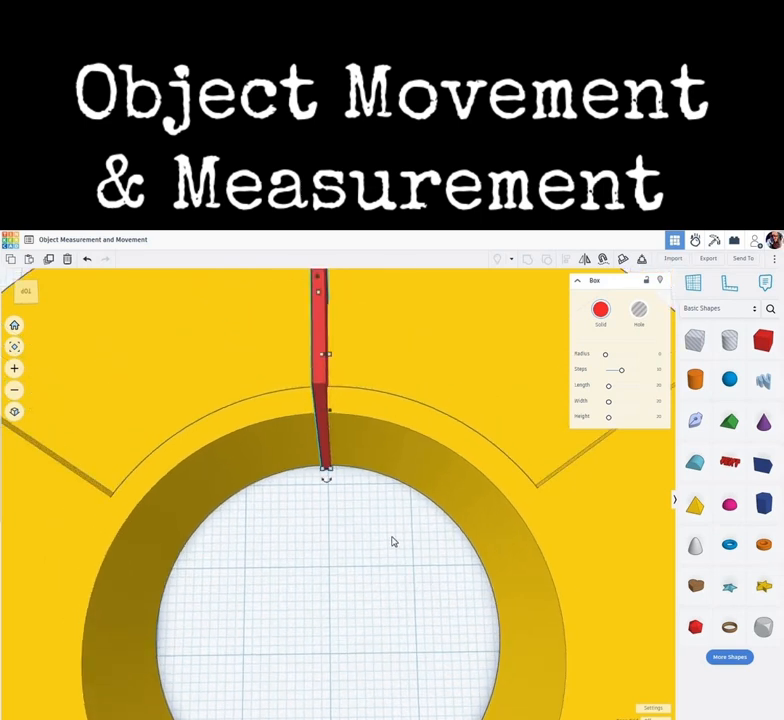
scroll(393, 541, "up", 2)
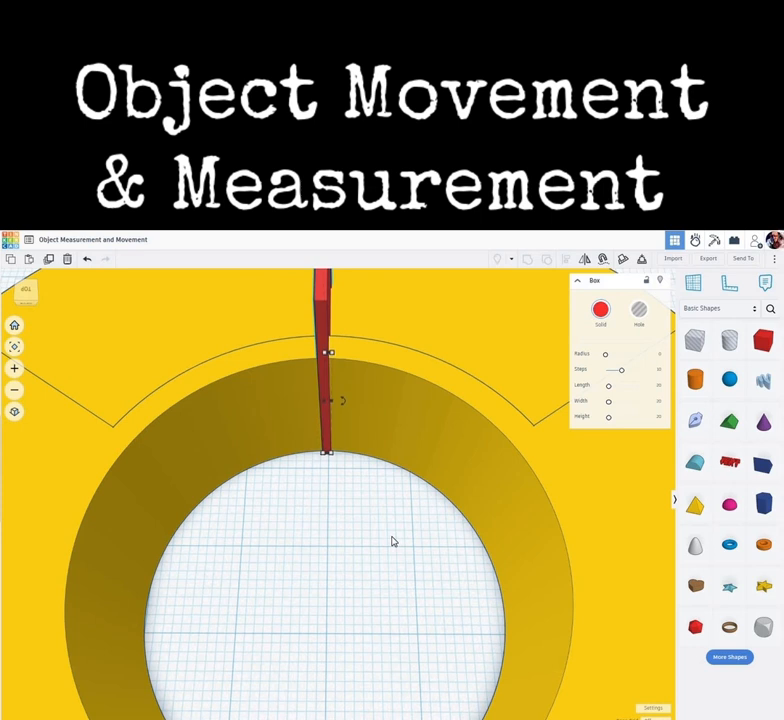
key("Up")
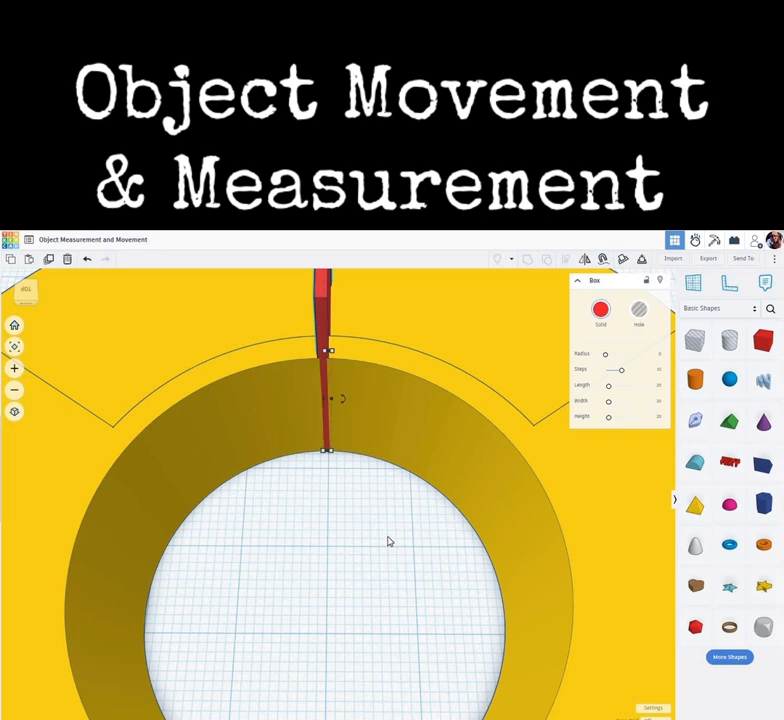
scroll(385, 542, "down", 5)
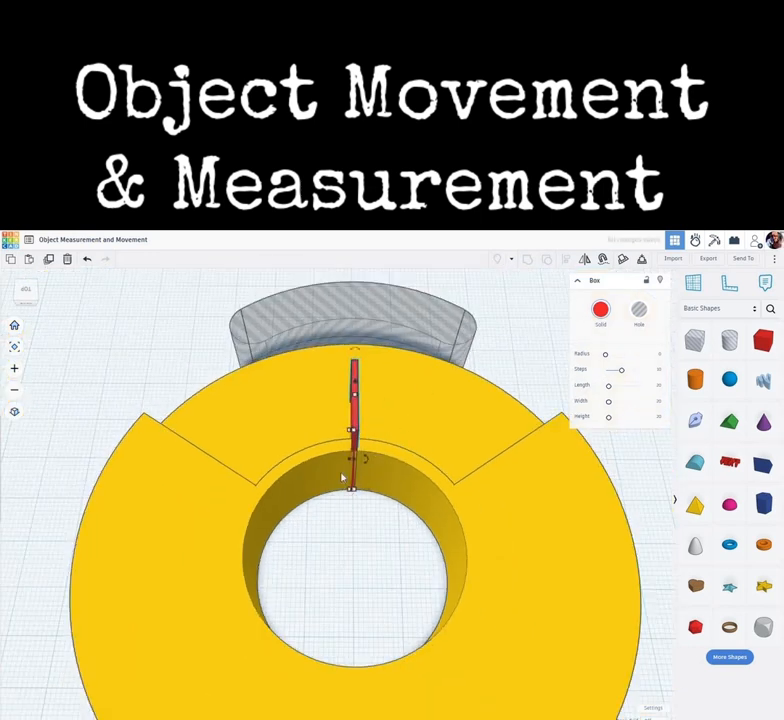
right_click_drag(415, 413, 548, 666)
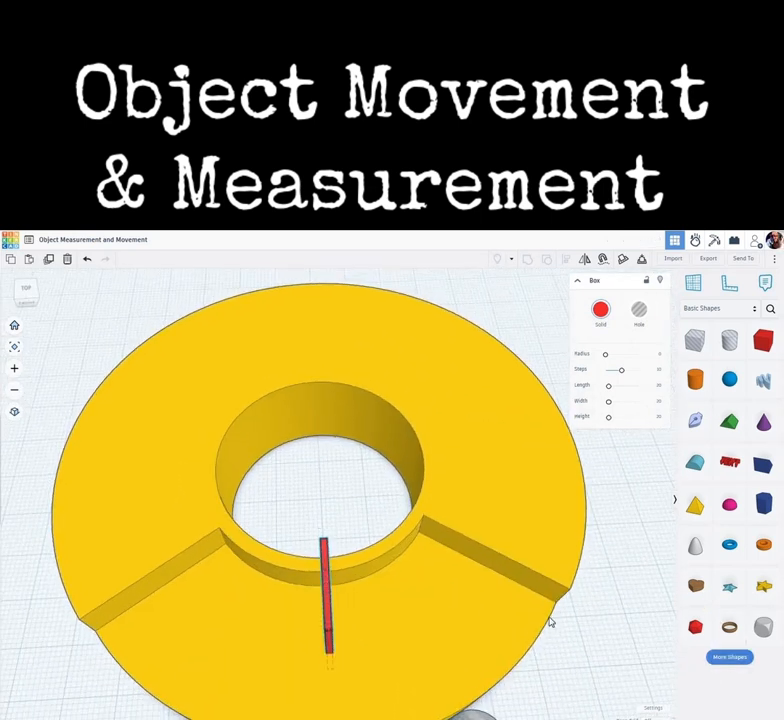
Set the snap grid to 1.0 mm and nudge the curved hole inward until its inner edge reaches the thin box's outer end.
right_click_drag(548, 617, 381, 643)
left_click(425, 660)
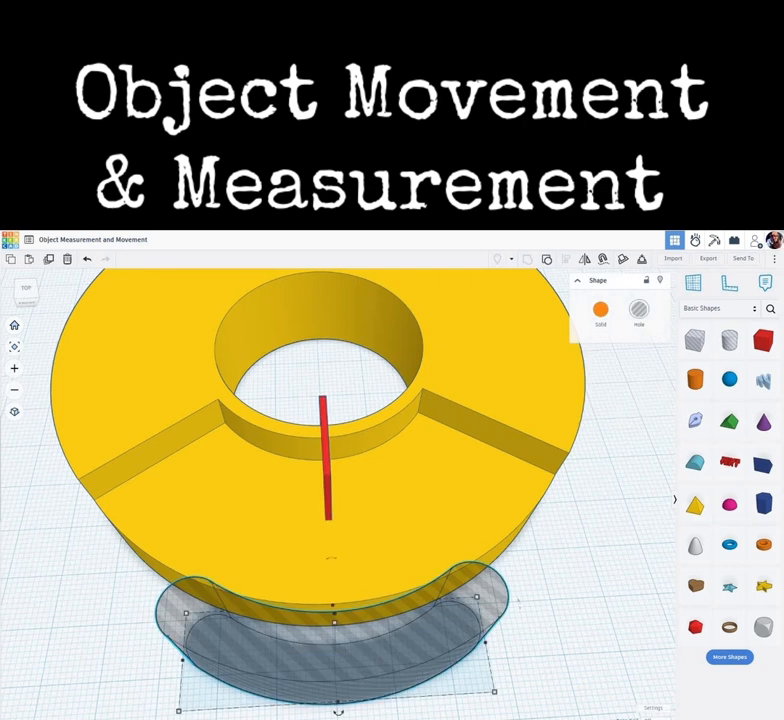
left_click(654, 716)
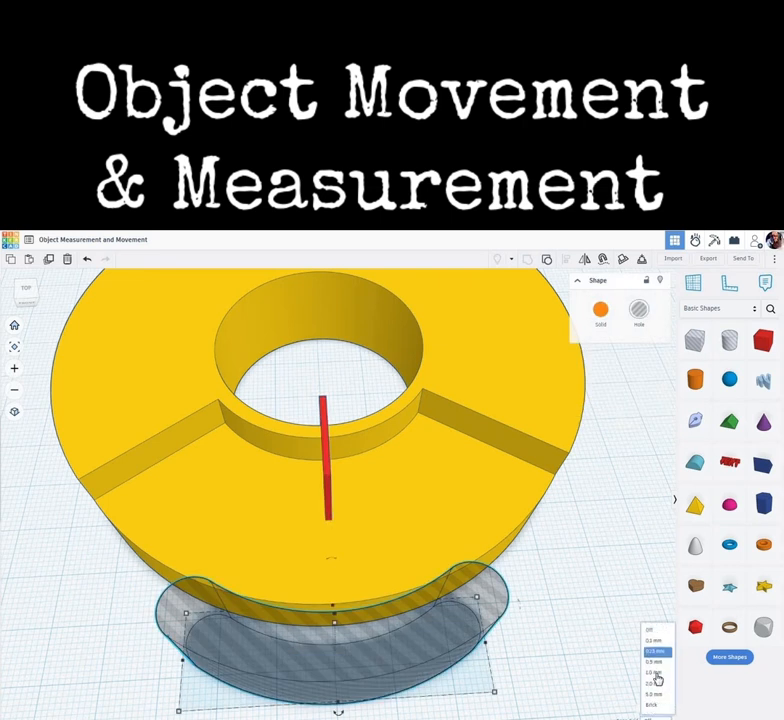
left_click(655, 676)
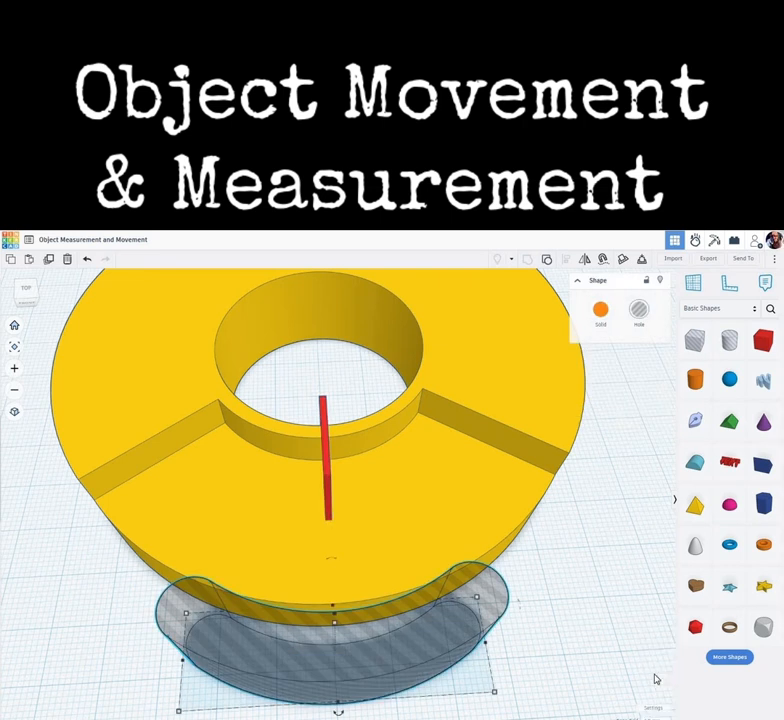
key("Up")
key("Up")
key("Up")
key("Up")
key("Up")
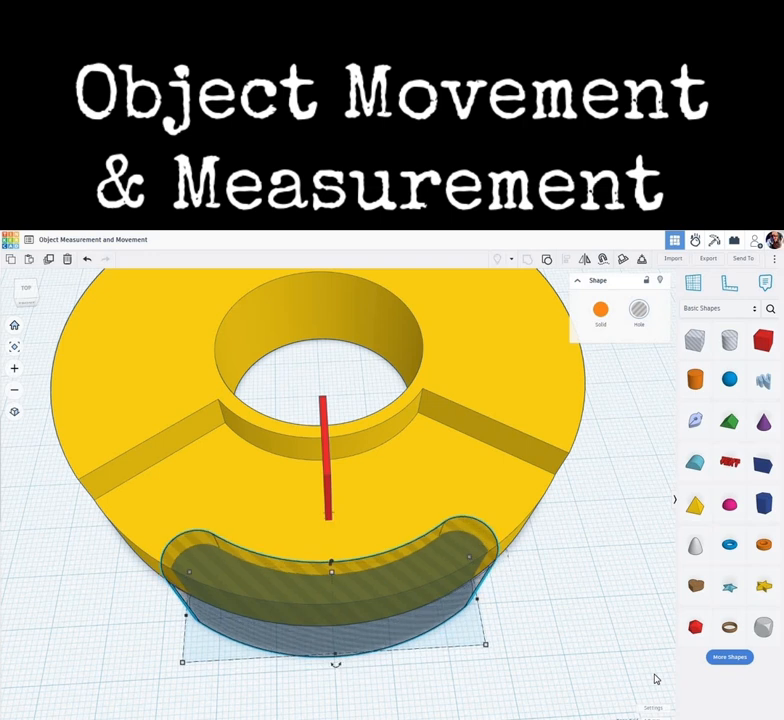
key("Up")
key("Up")
key("Up")
key("Up")
key("Up")
key("Up")
key("Up")
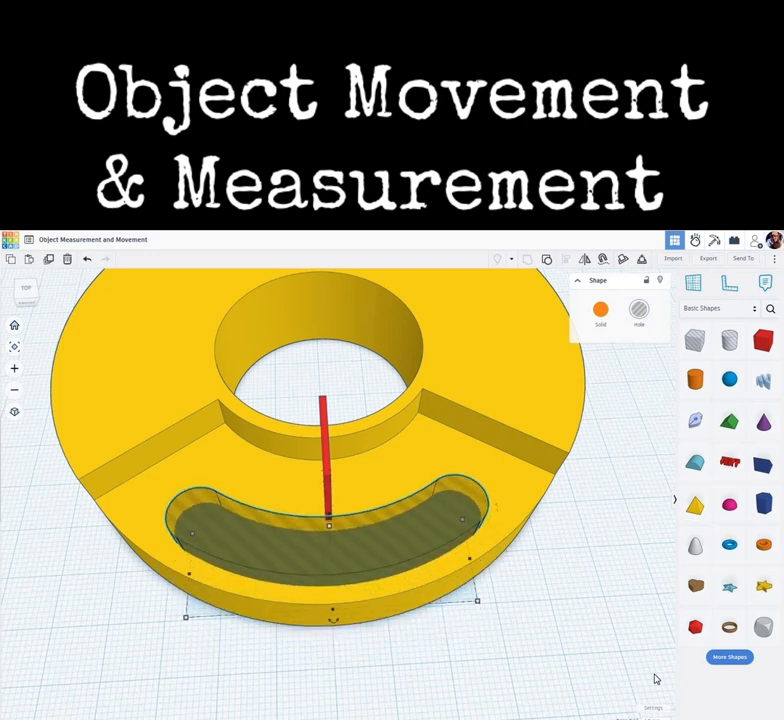
key("Up")
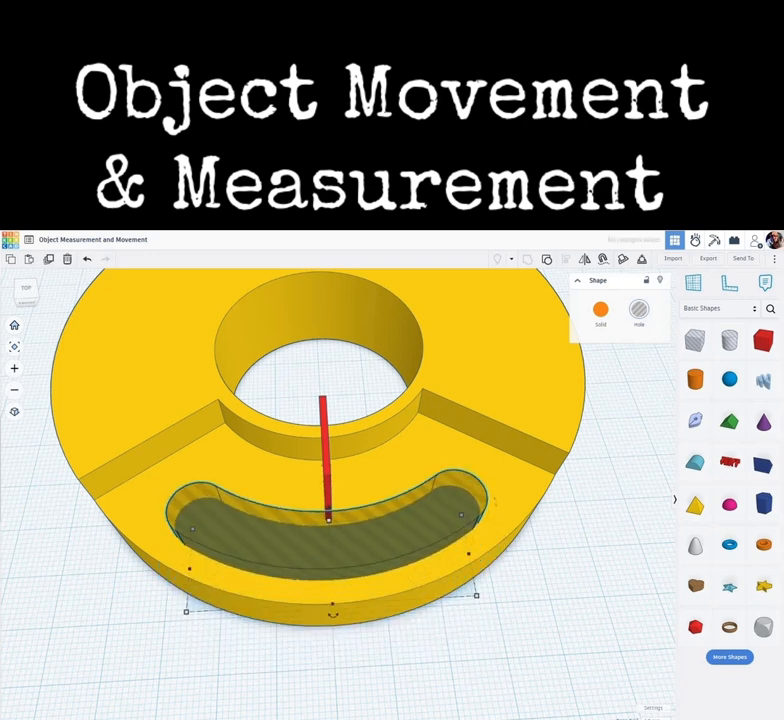
Turn the snap grid off and fine-nudge the curved hole inward until its inner wall sits flush with the thin box's end.
left_click(659, 717)
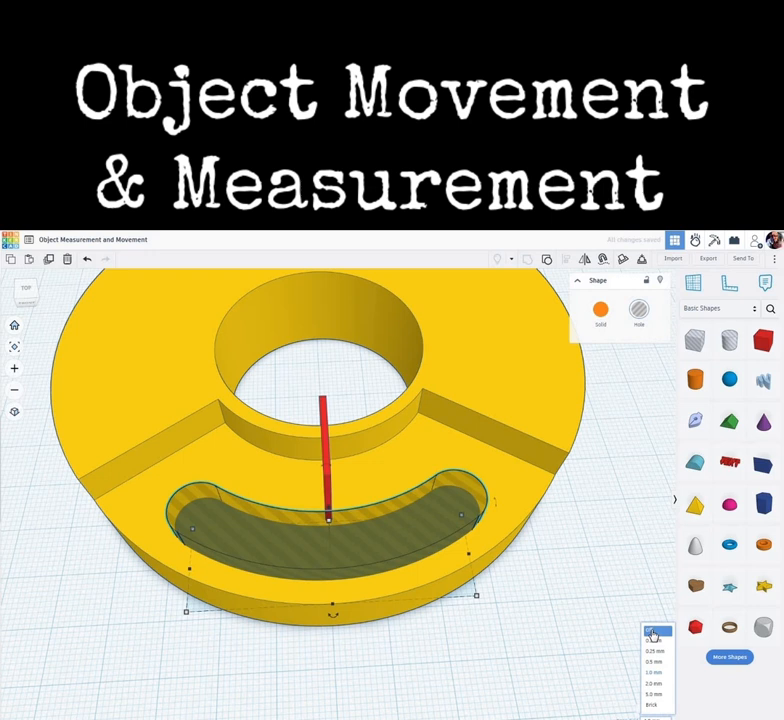
left_click(653, 632)
scroll(338, 520, "up", 8)
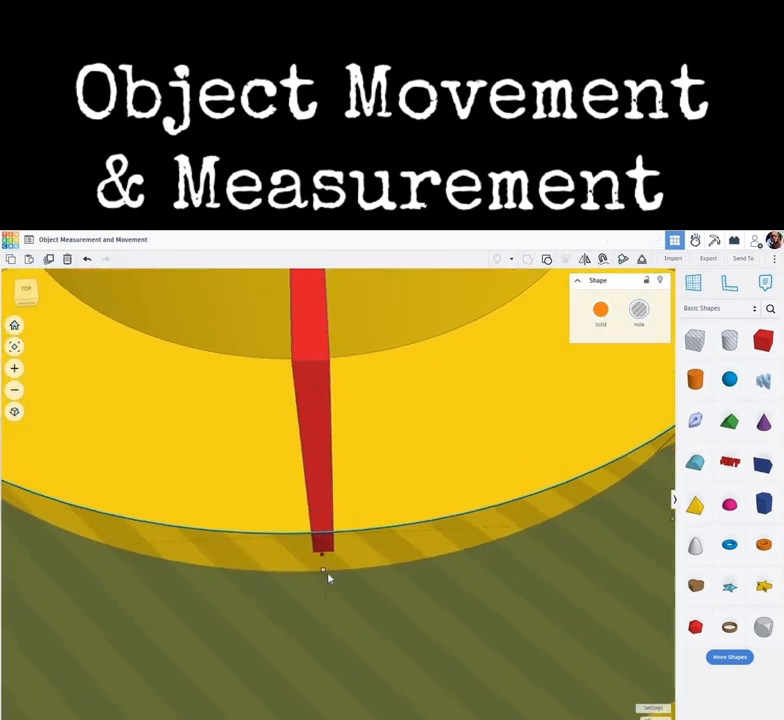
key("Up")
key("Up")
key("Up")
key("Up")
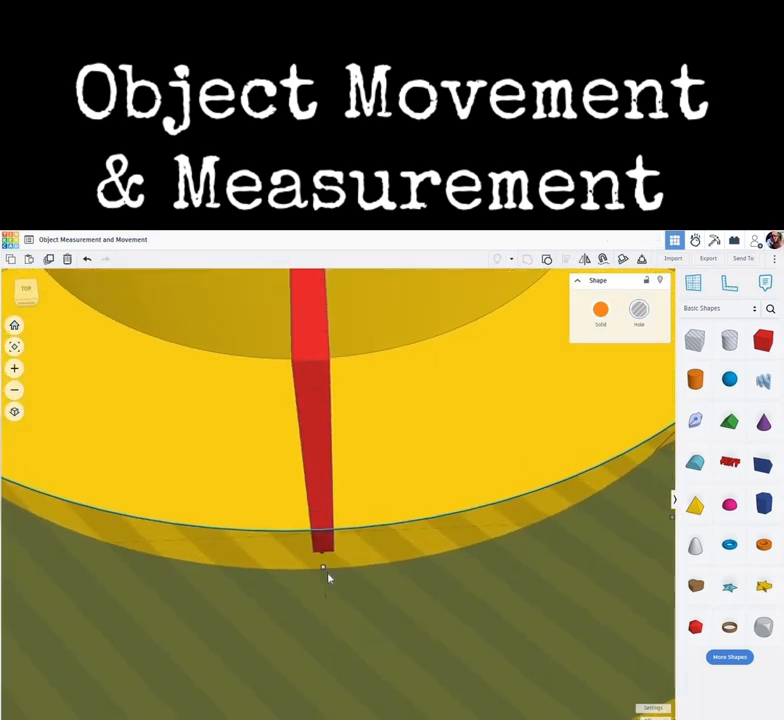
key("Up")
key("Up")
key("Up")
key("Up")
key("Up")
key("Up")
key("Up")
key("Up")
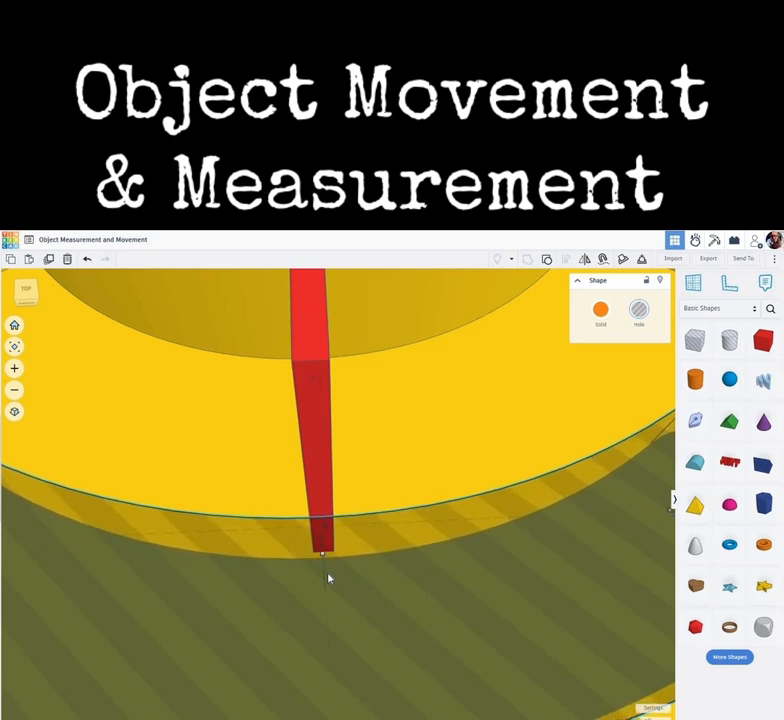
key("Up")
key("Up")
key("Up")
key("Up")
key("Up")
key("Up")
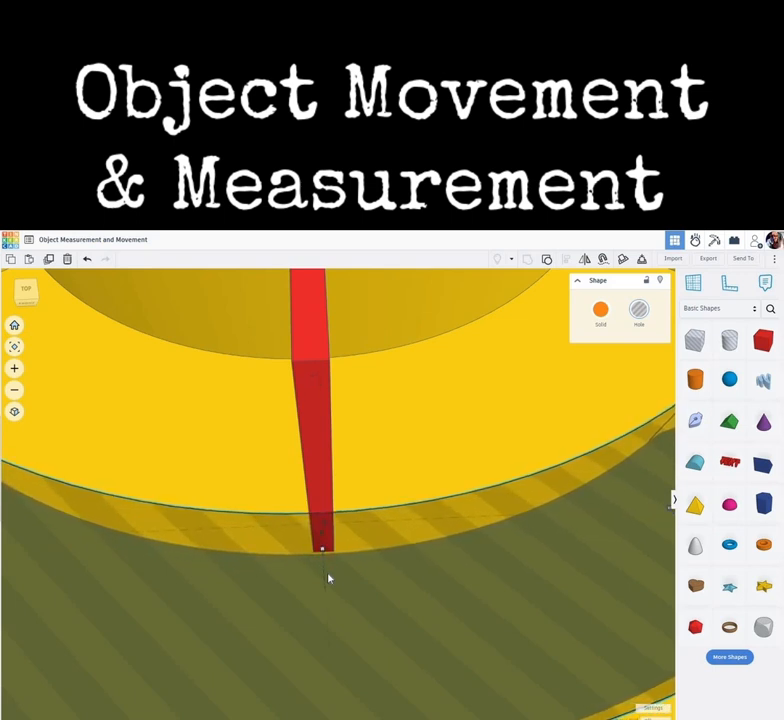
key("Up")
key("Up")
key("Up")
key("Up")
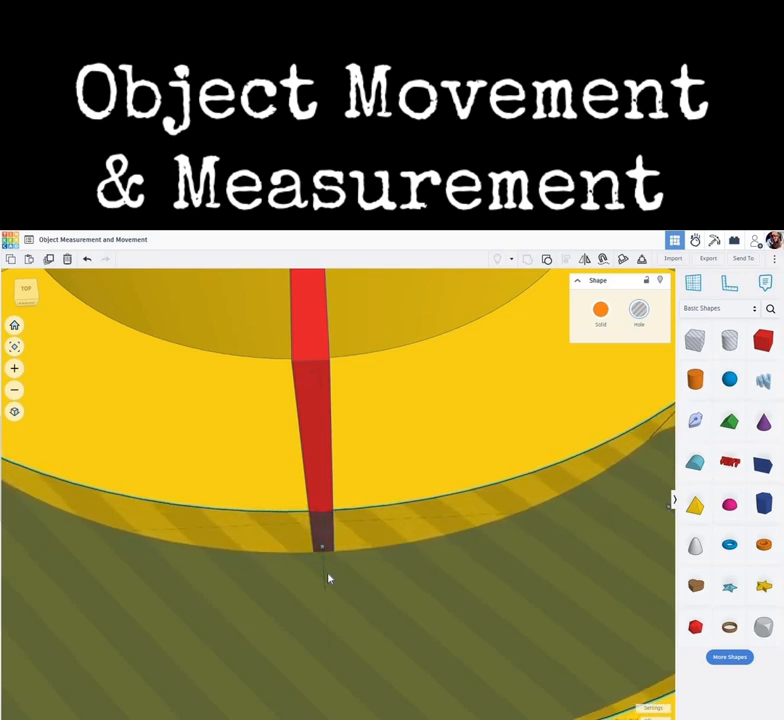
key("Up")
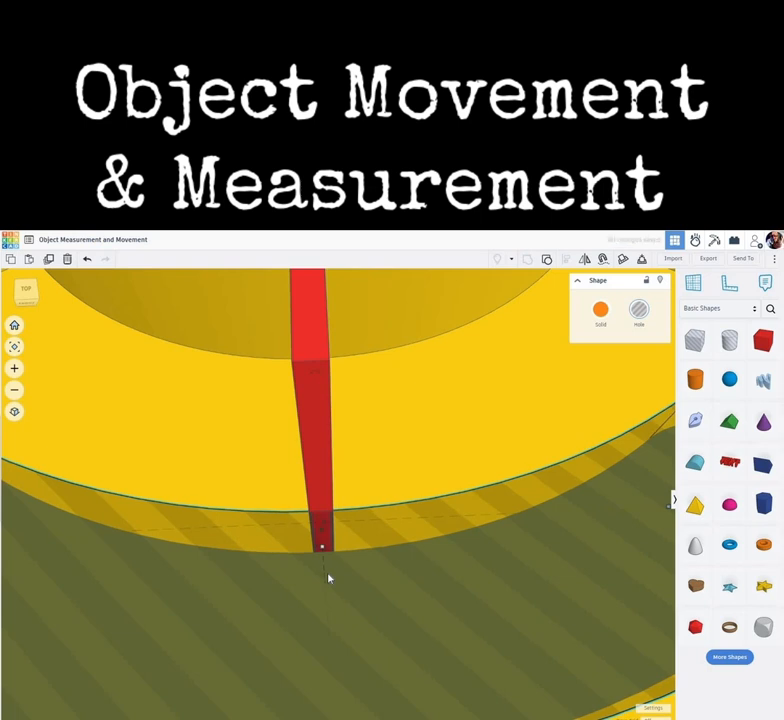
Delete the thin measuring box and group the ring with the curved hole to cut the slot.
scroll(360, 568, "down", 5)
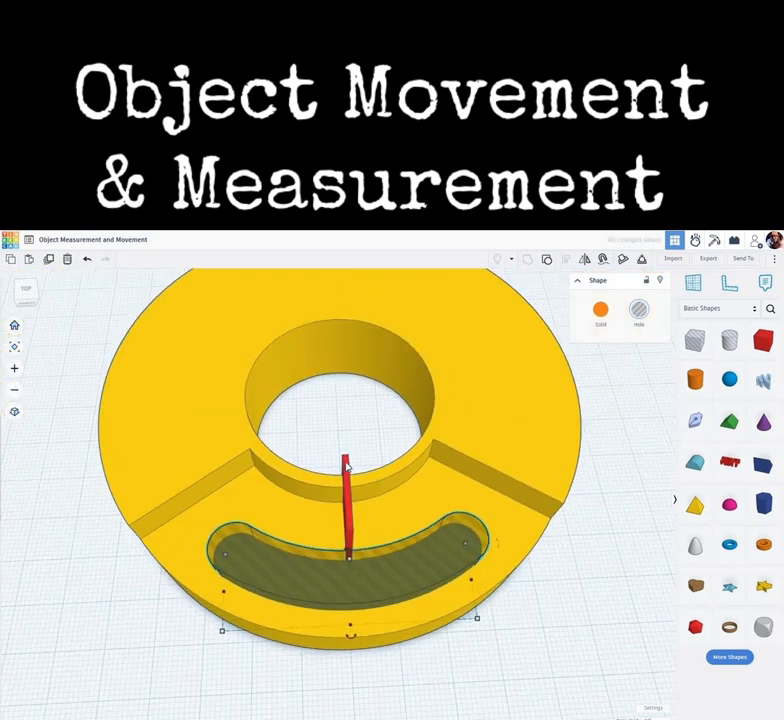
left_click(347, 468)
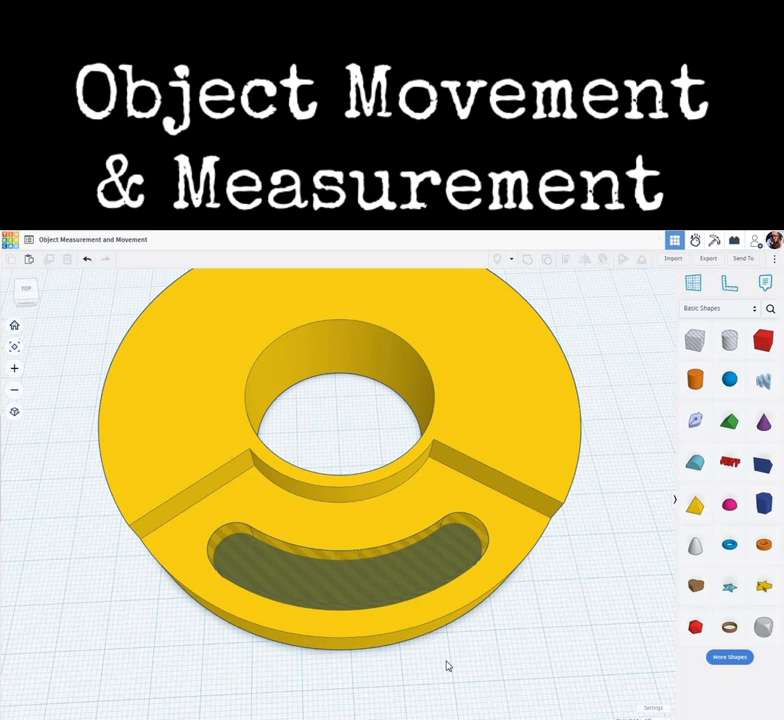
key("ctrl+a")
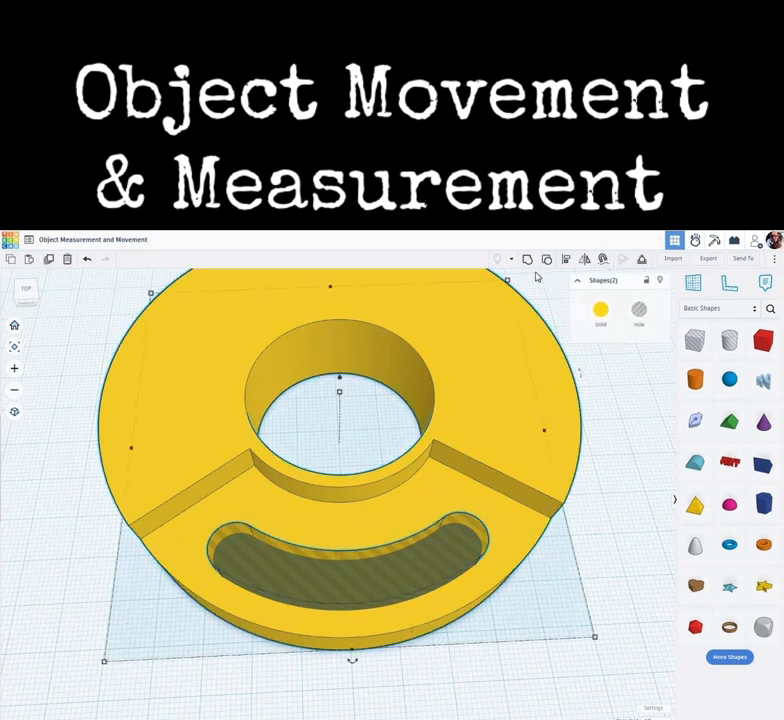
left_click(530, 262)
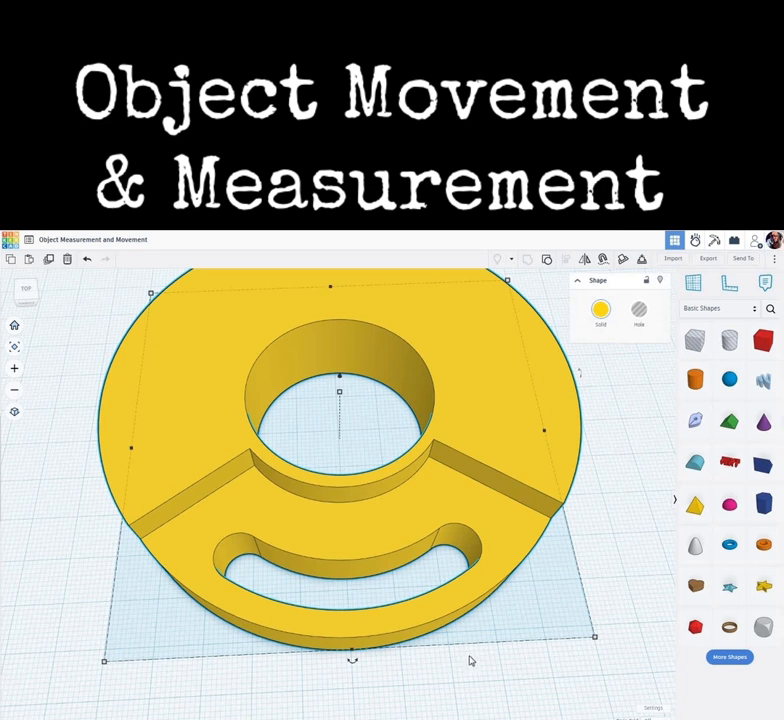
scroll(470, 660, "down", 3)
right_click_drag(457, 619, 450, 583)
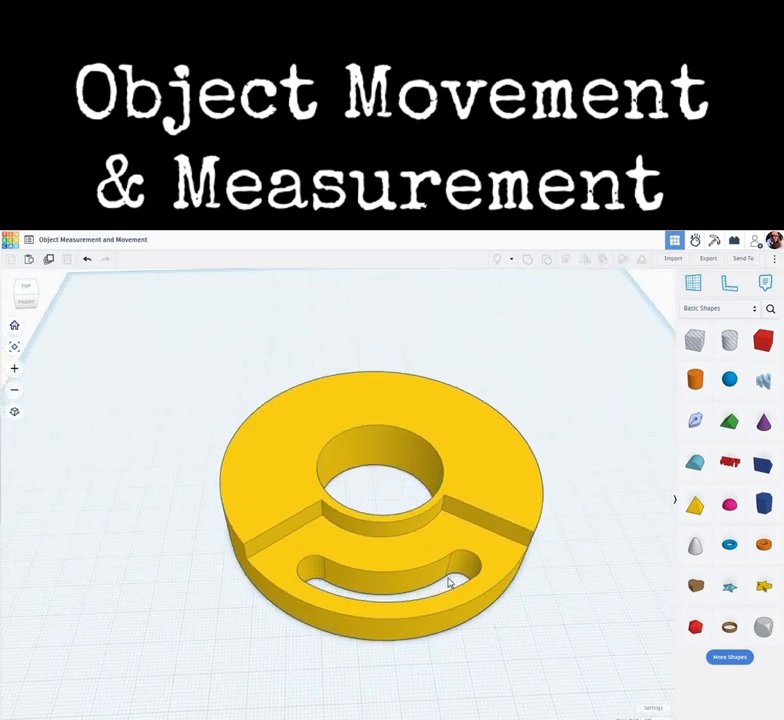
scroll(434, 579, "up", 4)
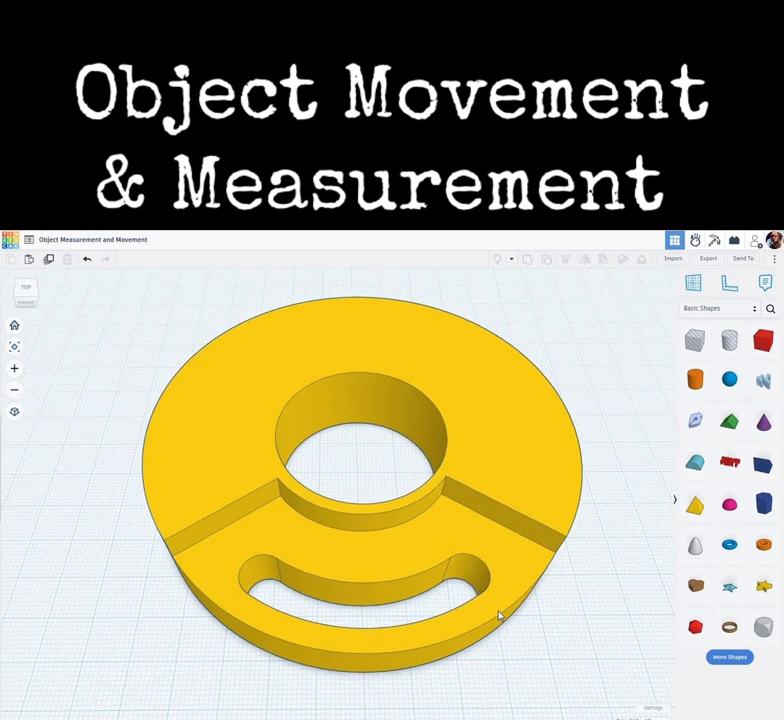